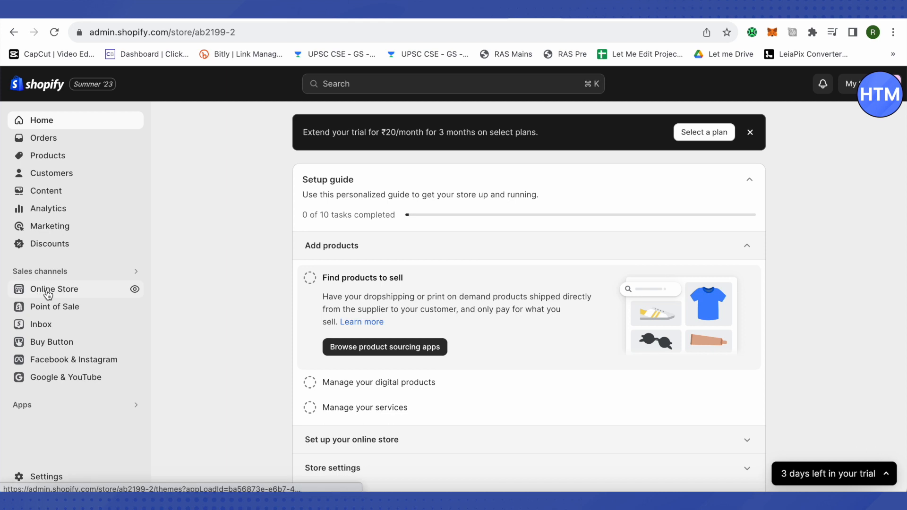
Open the current Dawn theme of the online store for customization.
{"action": "left_click", "coordinate": [44, 292]}
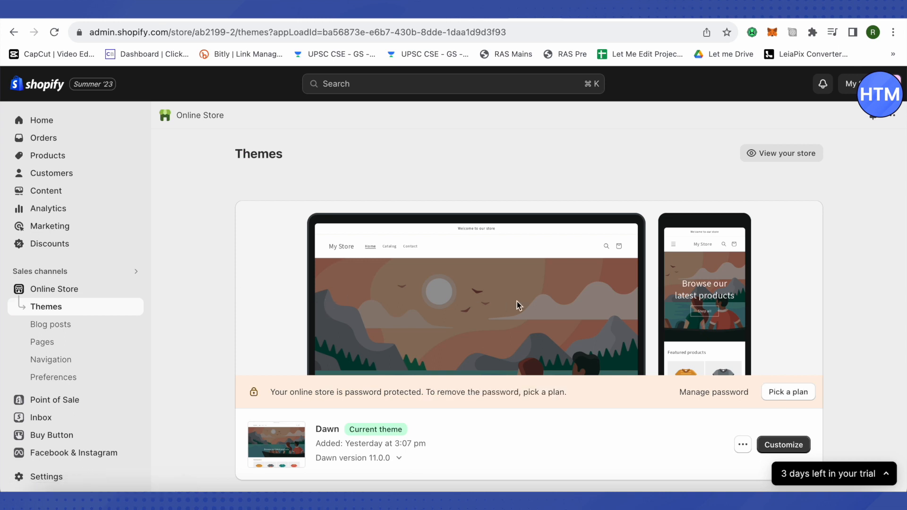
{"action": "scroll", "coordinate": [516, 305], "scroll_direction": "down", "scroll_amount": 2}
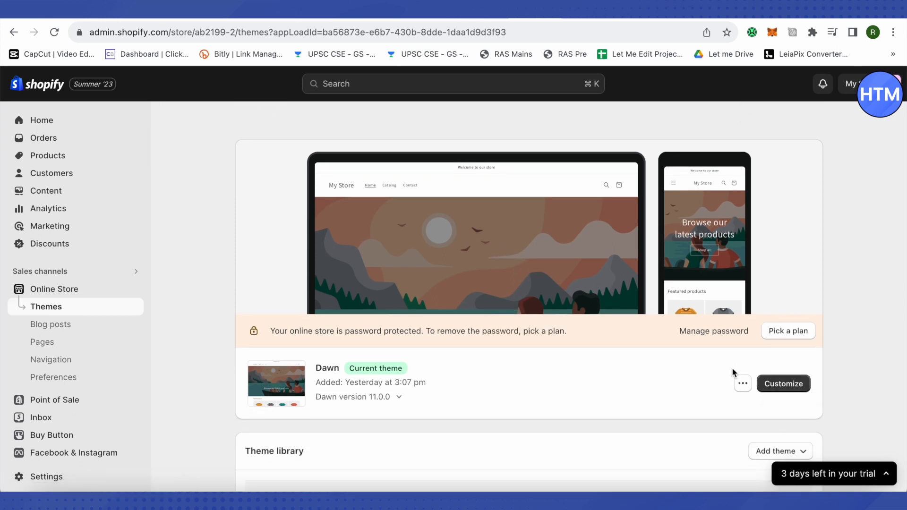
{"action": "scroll", "coordinate": [661, 378], "scroll_direction": "down", "scroll_amount": 1}
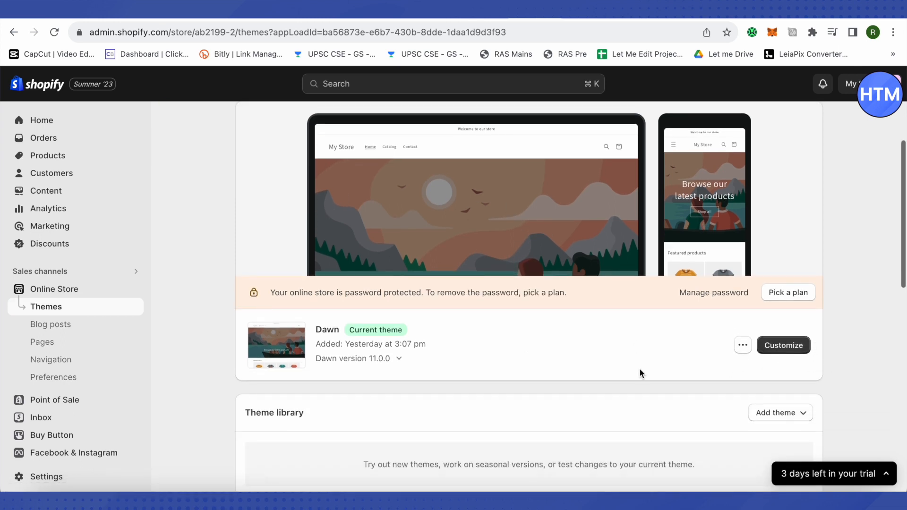
{"action": "left_click", "coordinate": [783, 347]}
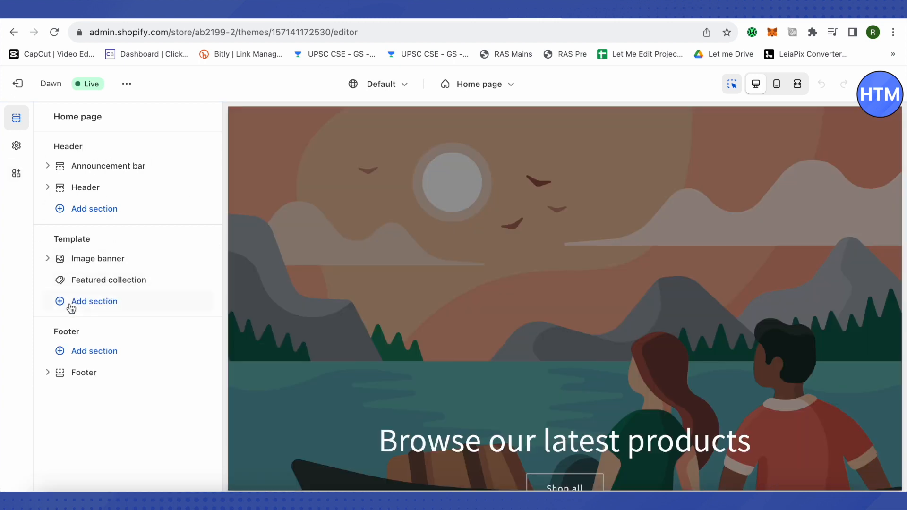
{"action": "mouse_move", "coordinate": [124, 283]}
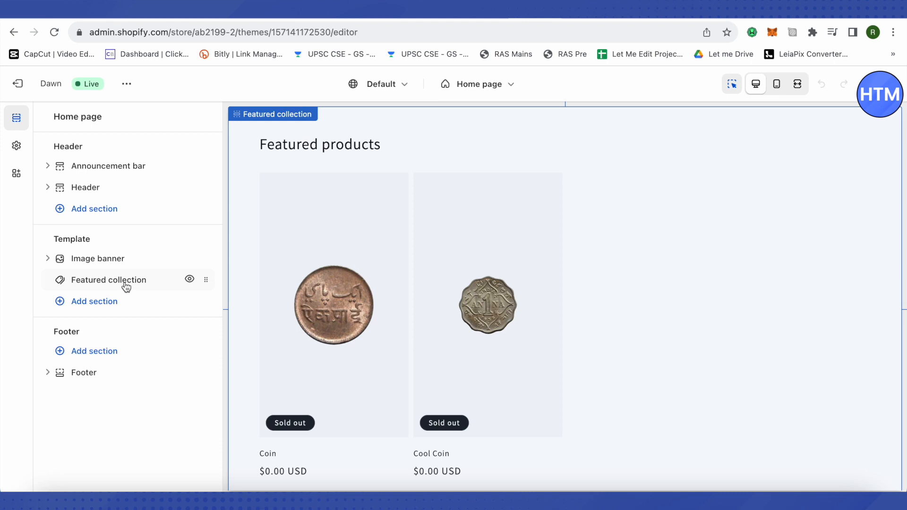
{"action": "scroll", "coordinate": [620, 301], "scroll_direction": "down", "scroll_amount": 2}
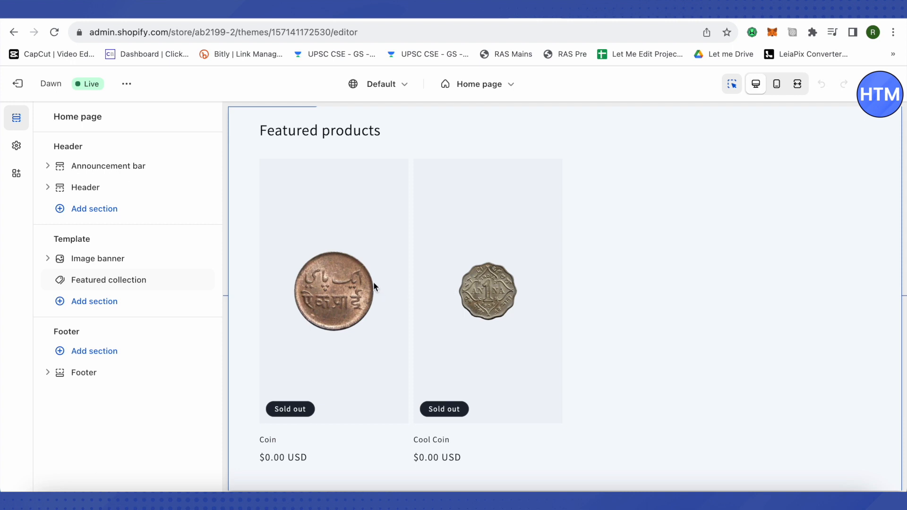
{"action": "left_click", "coordinate": [64, 307]}
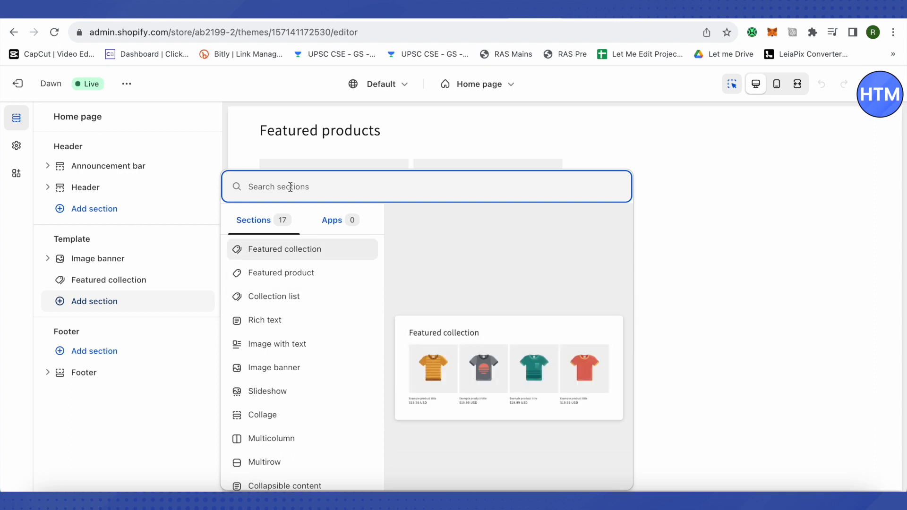
{"action": "left_click", "coordinate": [189, 204]}
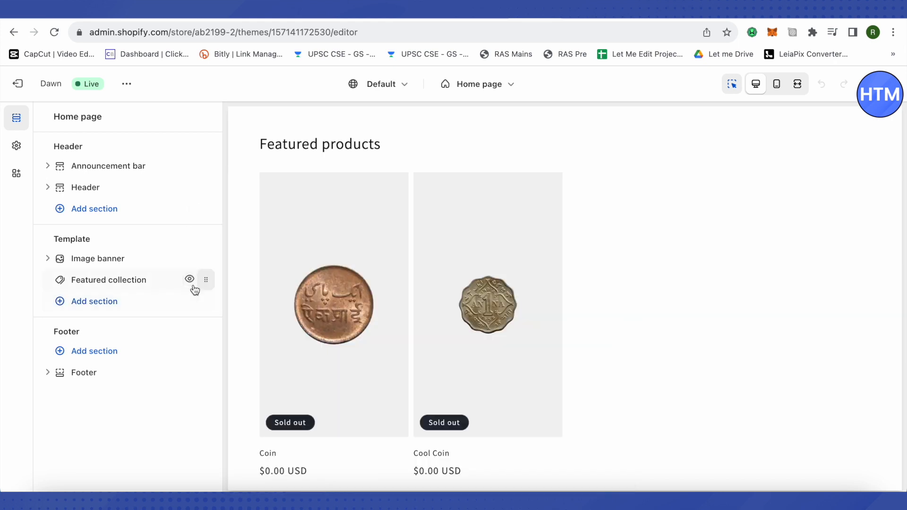
{"action": "left_click_drag", "start_coordinate": [204, 282], "coordinate": [173, 283]}
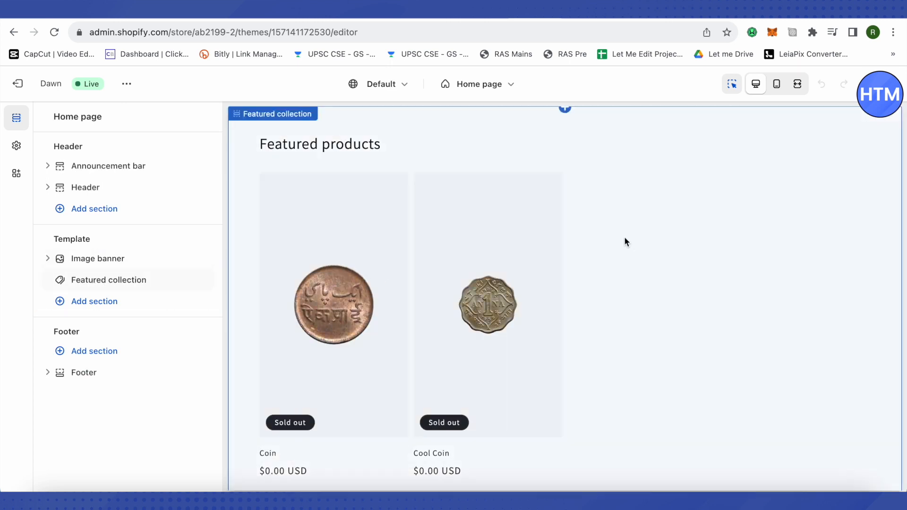
Open the settings of the home page's Featured collection section and look over its heading and description options.
{"action": "left_click", "coordinate": [652, 176]}
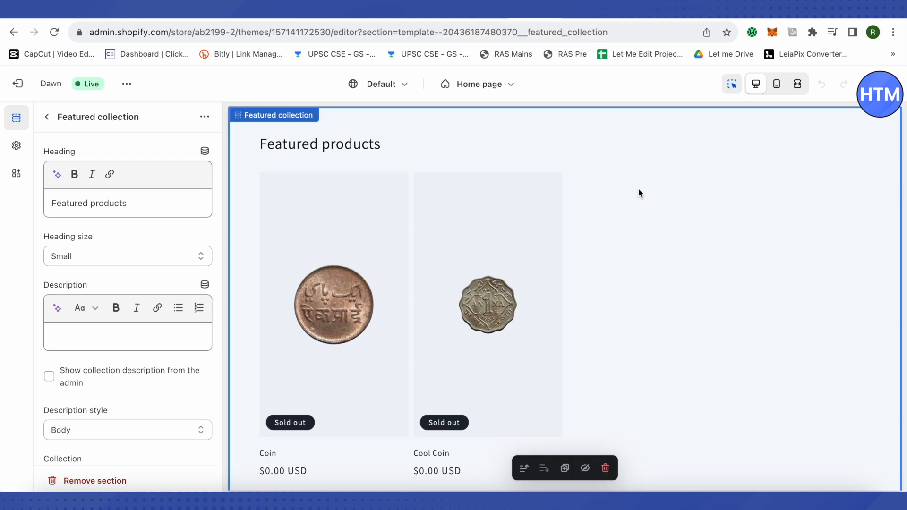
{"action": "scroll", "coordinate": [113, 248], "scroll_direction": "down", "scroll_amount": 3}
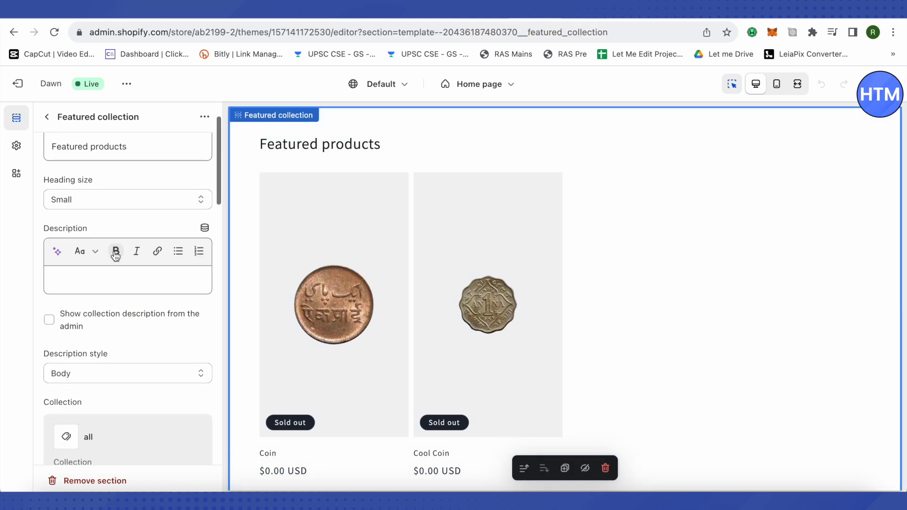
{"action": "scroll", "coordinate": [174, 255], "scroll_direction": "up", "scroll_amount": 3}
{"action": "scroll", "coordinate": [173, 255], "scroll_direction": "down", "scroll_amount": 3}
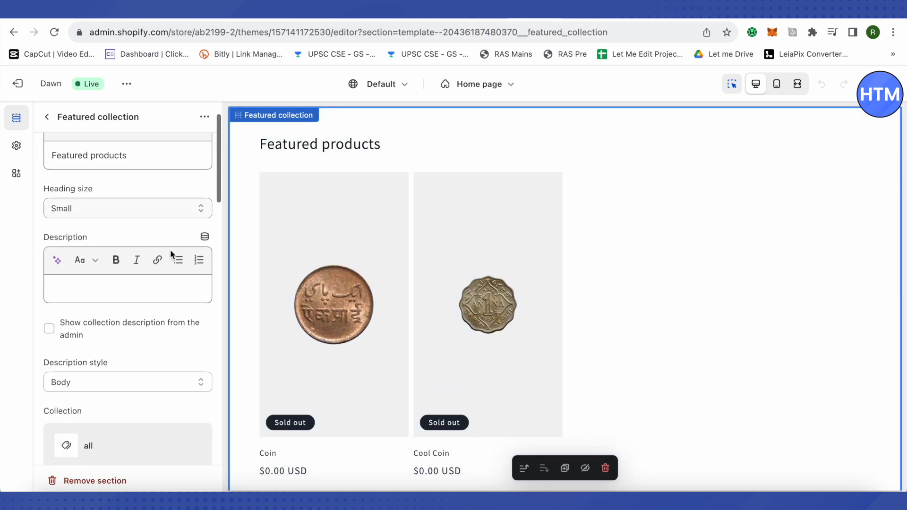
{"action": "scroll", "coordinate": [149, 247], "scroll_direction": "up", "scroll_amount": 3}
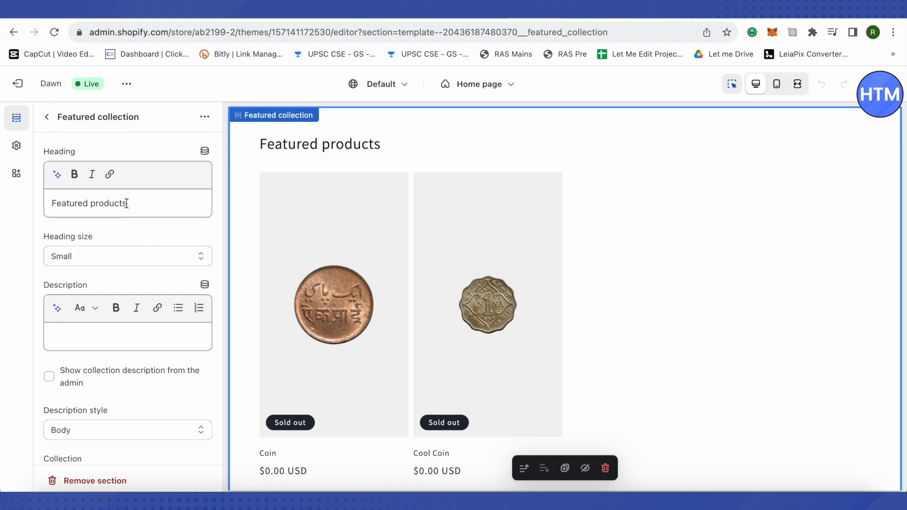
Format the whole "Featured products" section heading in italic, without bold.
{"action": "left_click_drag", "start_coordinate": [145, 208], "coordinate": [24, 202]}
{"action": "left_click", "coordinate": [76, 176]}
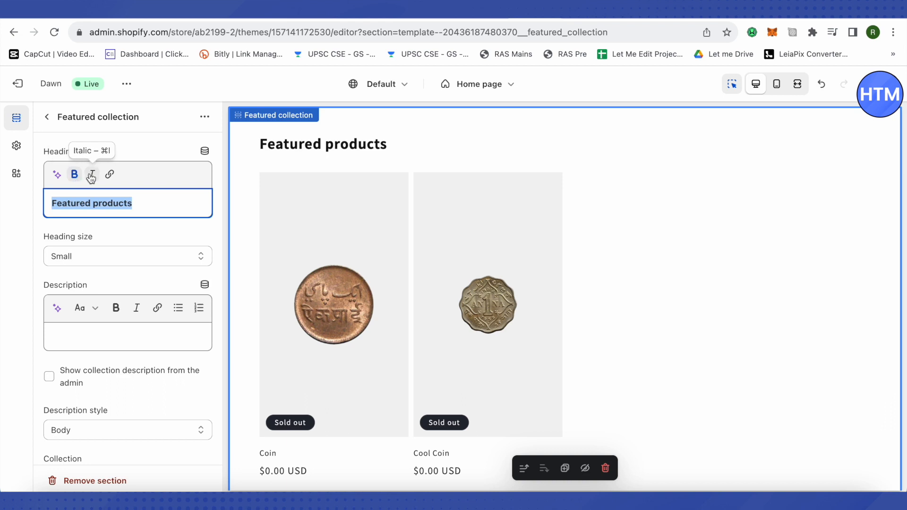
{"action": "left_click", "coordinate": [92, 175]}
{"action": "left_click", "coordinate": [75, 176]}
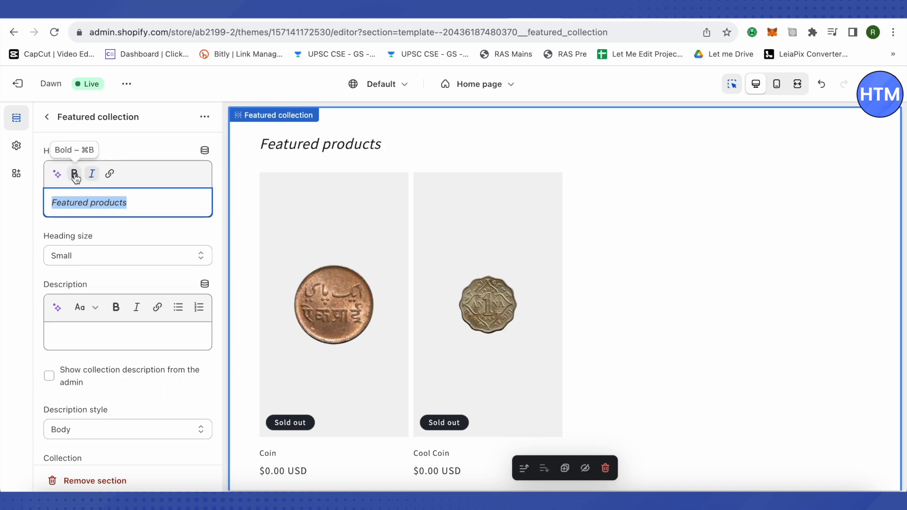
{"action": "left_click", "coordinate": [148, 206]}
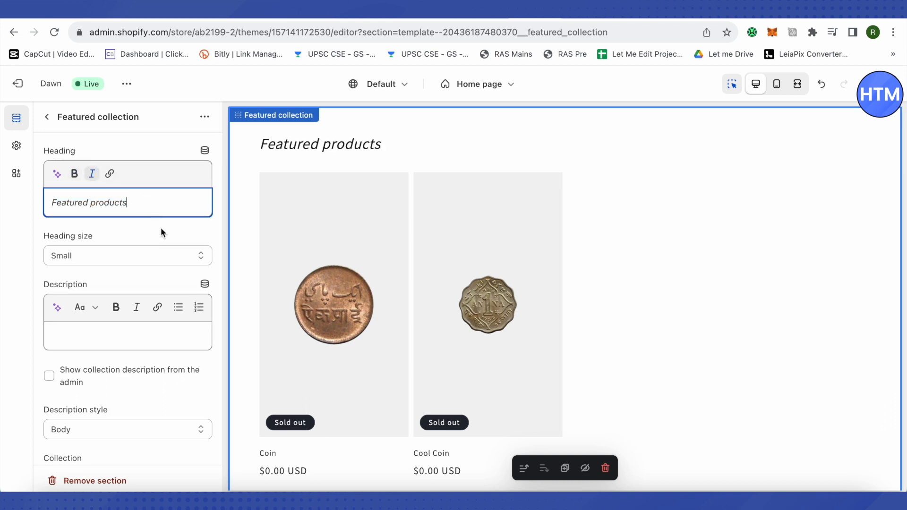
Capitalize the second word of the section heading so it reads "Featured Products".
{"action": "left_click", "coordinate": [95, 202]}
{"action": "key", "text": "BackSpace"}
{"action": "type", "text": "P"}
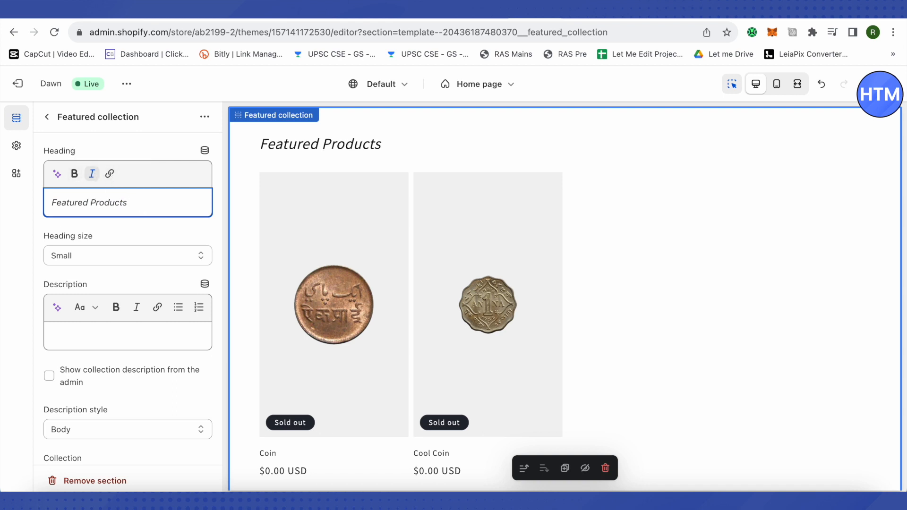
Set the heading size of the Featured collection section to Medium and check it in the preview.
{"action": "left_click", "coordinate": [78, 256]}
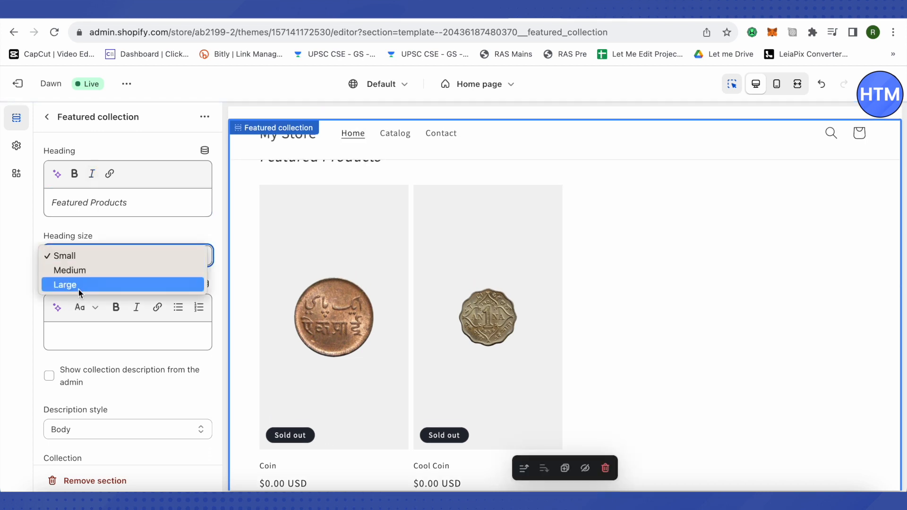
{"action": "left_click", "coordinate": [136, 270]}
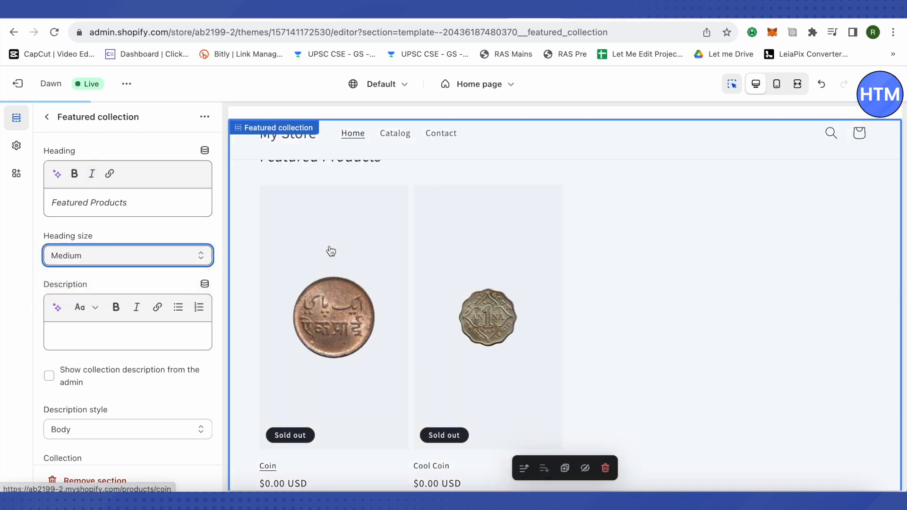
{"action": "scroll", "coordinate": [636, 272], "scroll_direction": "up", "scroll_amount": 2}
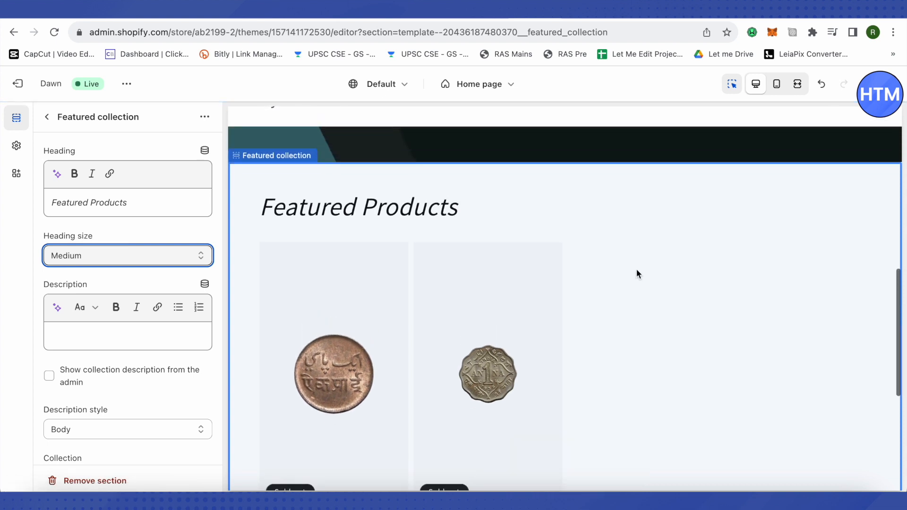
{"action": "scroll", "coordinate": [636, 273], "scroll_direction": "down", "scroll_amount": 2}
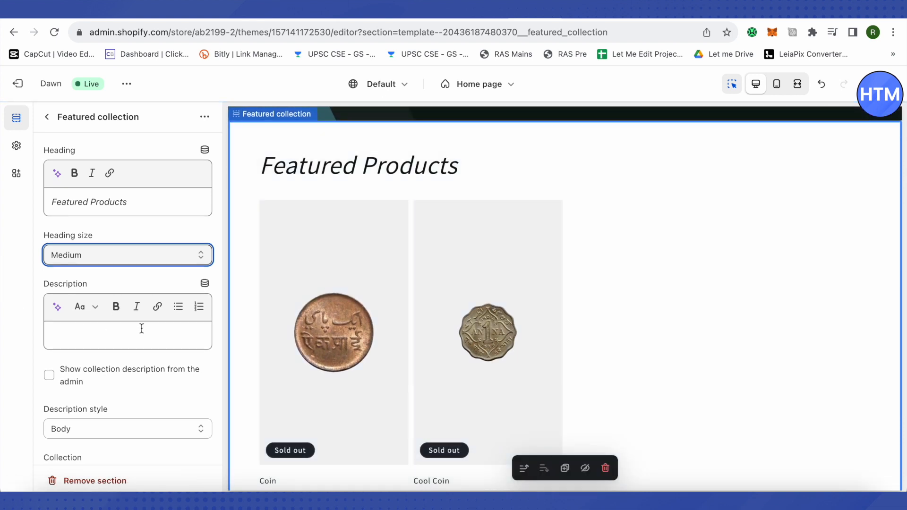
Open the collection picker for changing the Featured collection section's collection.
{"action": "scroll", "coordinate": [142, 328], "scroll_direction": "down", "scroll_amount": 3}
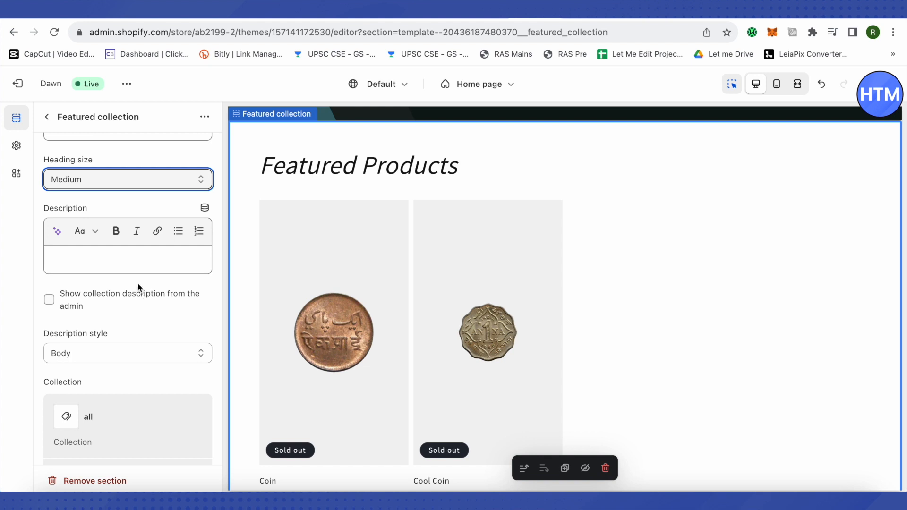
{"action": "left_click", "coordinate": [57, 257]}
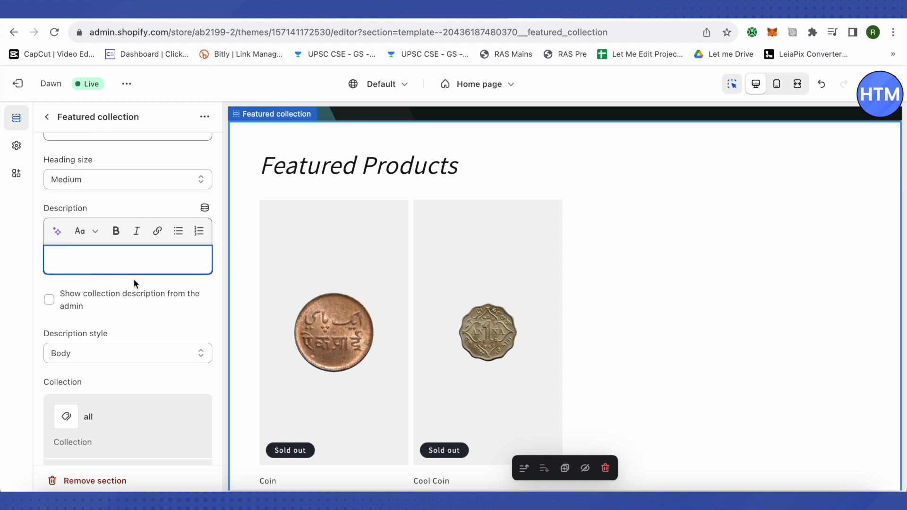
{"action": "scroll", "coordinate": [134, 279], "scroll_direction": "down", "scroll_amount": 5}
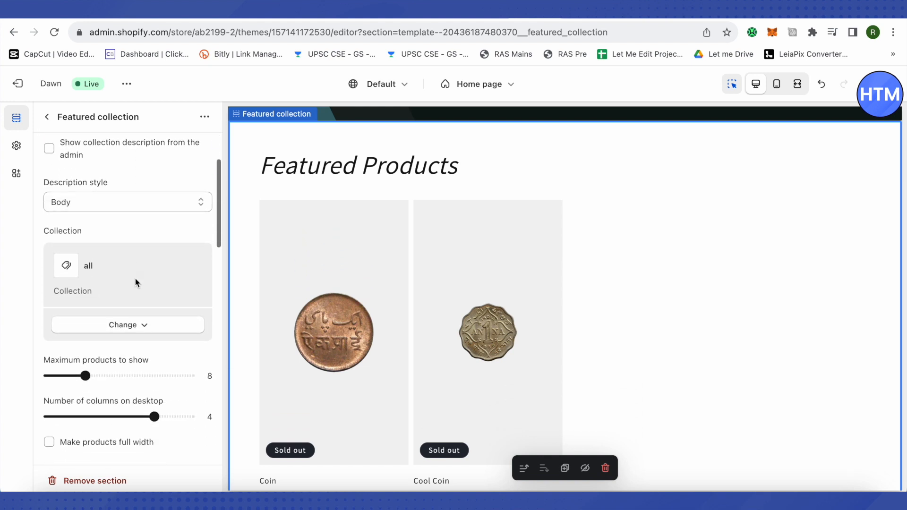
{"action": "scroll", "coordinate": [136, 282], "scroll_direction": "down", "scroll_amount": 1}
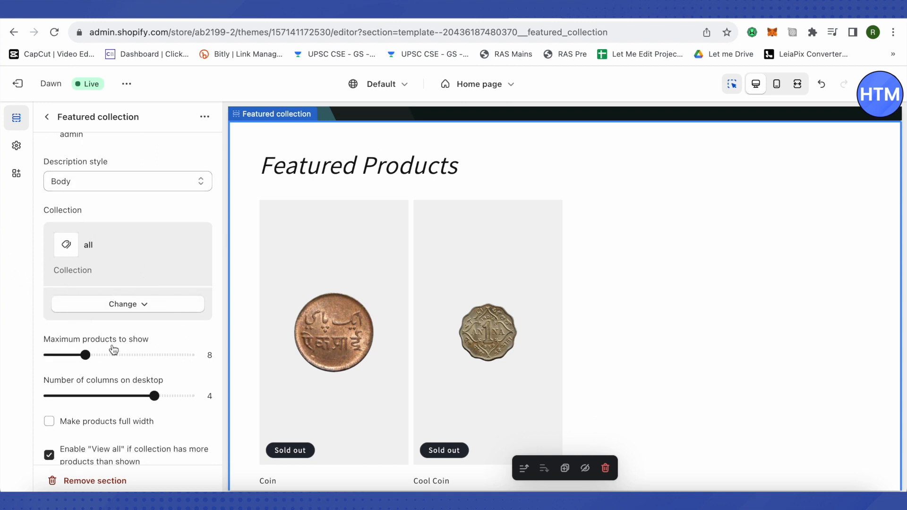
{"action": "left_click", "coordinate": [129, 307]}
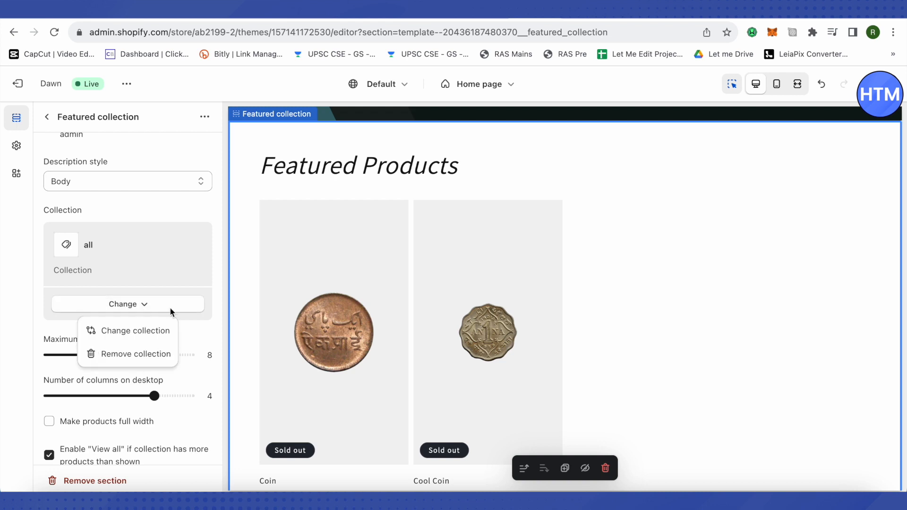
{"action": "left_click", "coordinate": [127, 333]}
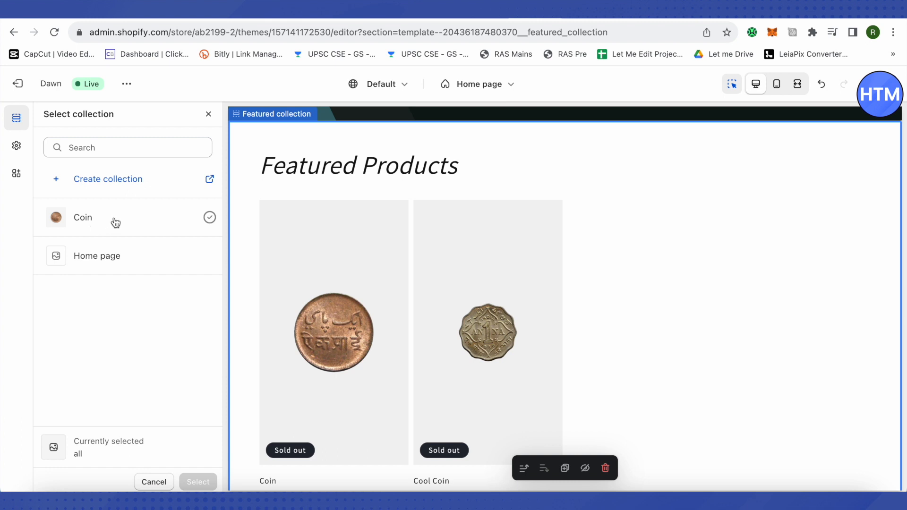
Open the form for creating a new collection from the collection picker and look through its fields.
{"action": "left_click", "coordinate": [109, 180]}
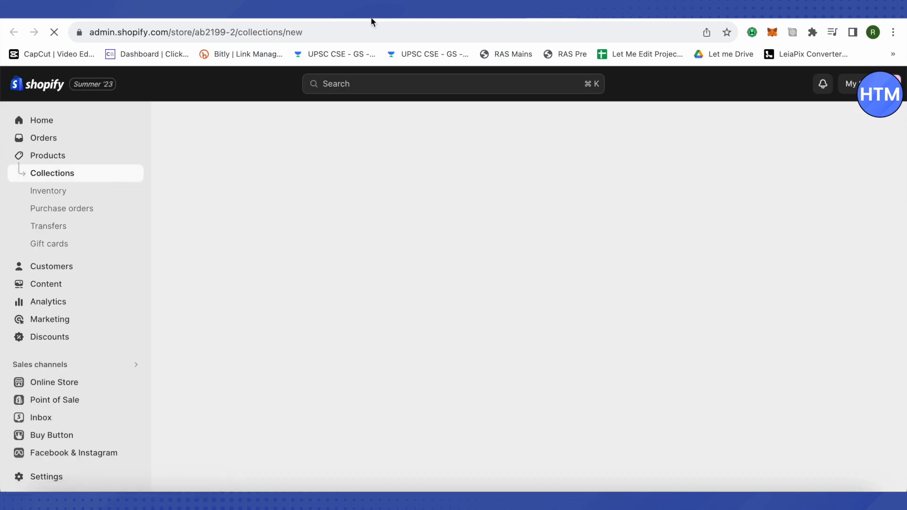
{"action": "scroll", "coordinate": [629, 307], "scroll_direction": "down", "scroll_amount": 3}
{"action": "scroll", "coordinate": [627, 307], "scroll_direction": "down", "scroll_amount": 2}
{"action": "scroll", "coordinate": [628, 306], "scroll_direction": "up", "scroll_amount": 5}
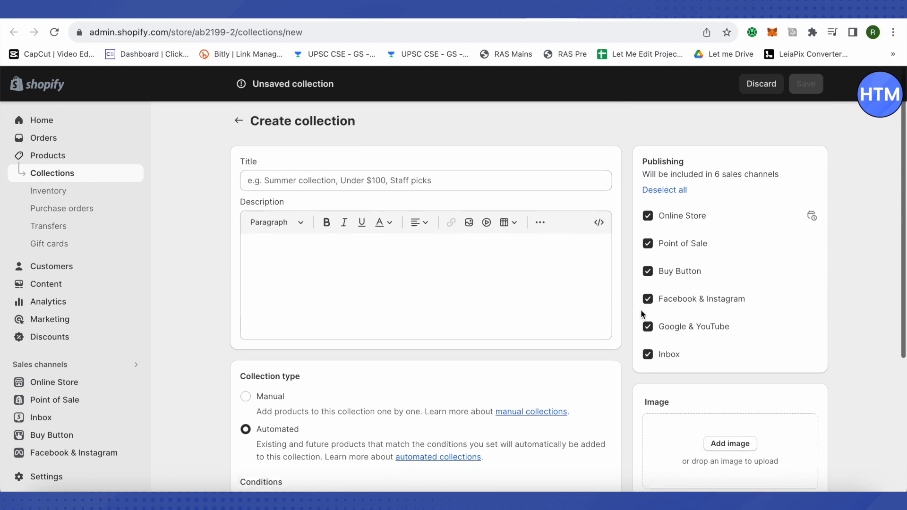
Try the Manual collection type in the new collection form, then return it to Automated.
{"action": "left_click", "coordinate": [278, 186]}
{"action": "left_click", "coordinate": [344, 270]}
{"action": "scroll", "coordinate": [647, 313], "scroll_direction": "down", "scroll_amount": 3}
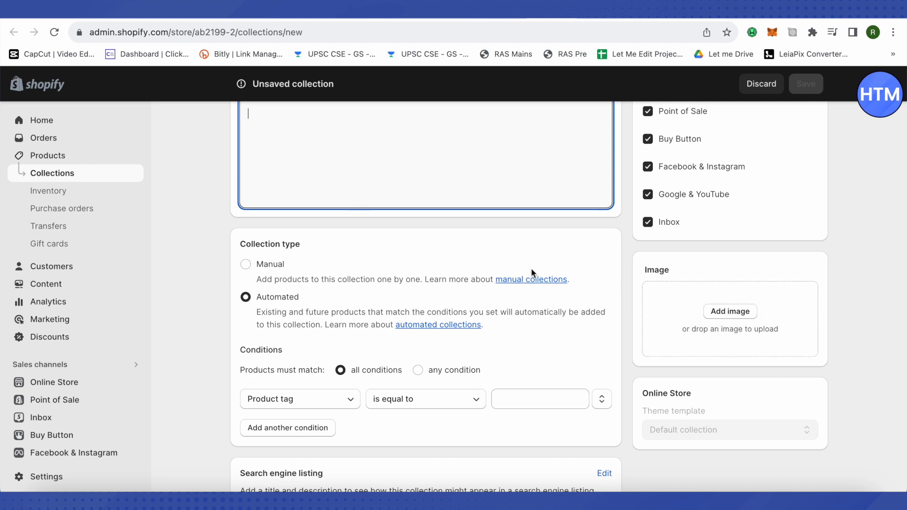
{"action": "left_click", "coordinate": [245, 264]}
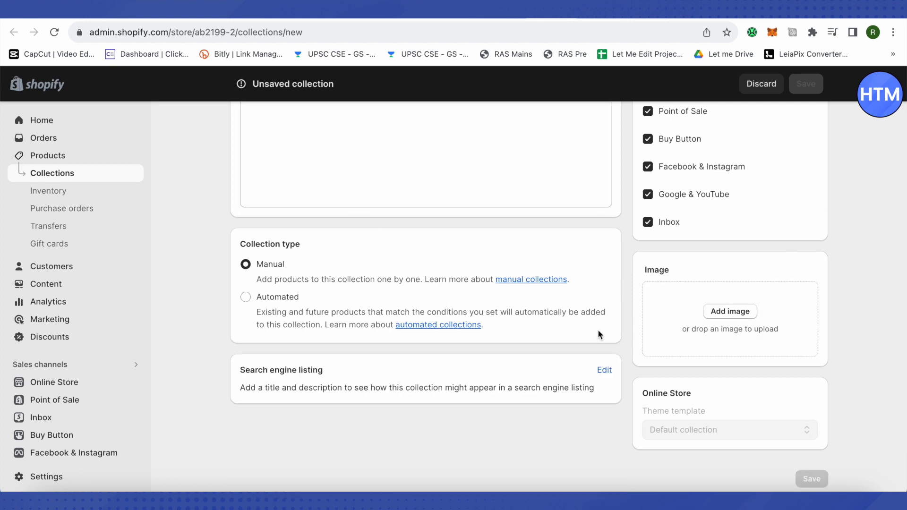
{"action": "scroll", "coordinate": [543, 340], "scroll_direction": "up", "scroll_amount": 1}
{"action": "left_click", "coordinate": [493, 350]}
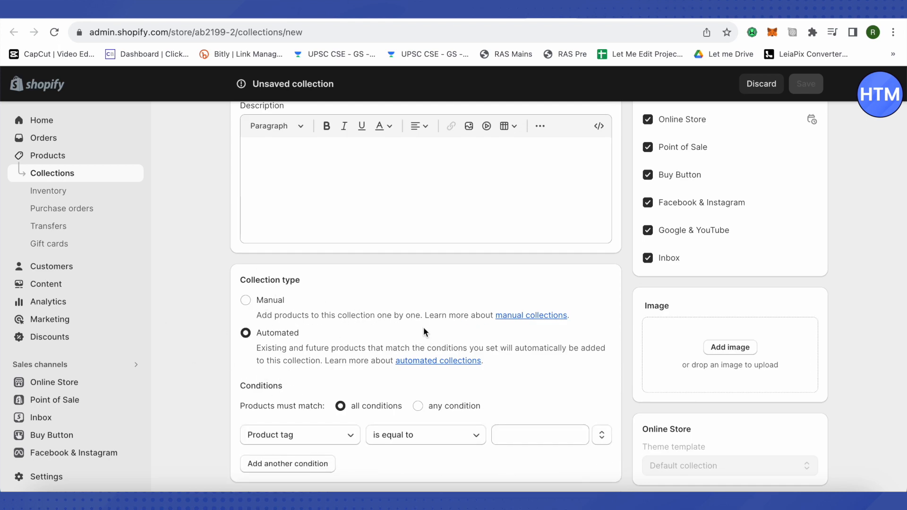
{"action": "scroll", "coordinate": [514, 351], "scroll_direction": "up", "scroll_amount": 3}
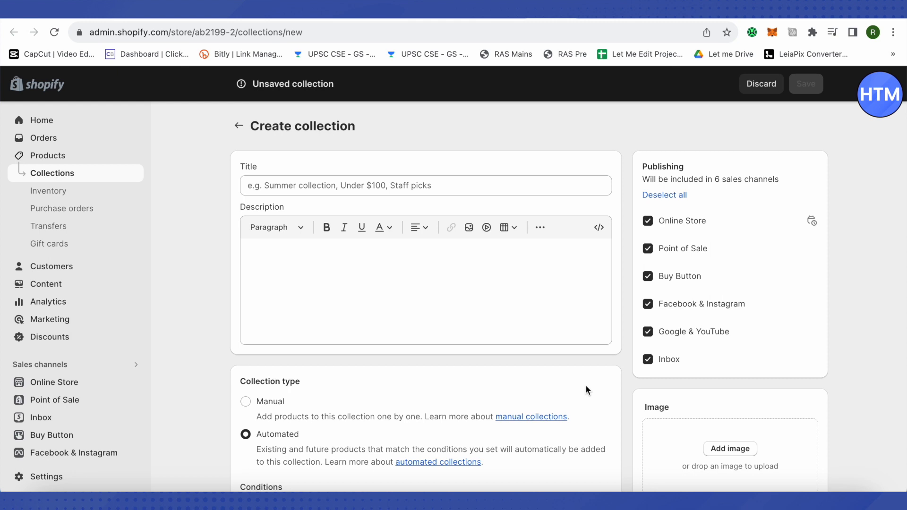
Open the store's product list and select the products Coin and Cool Coin.
{"action": "left_click", "coordinate": [49, 161]}
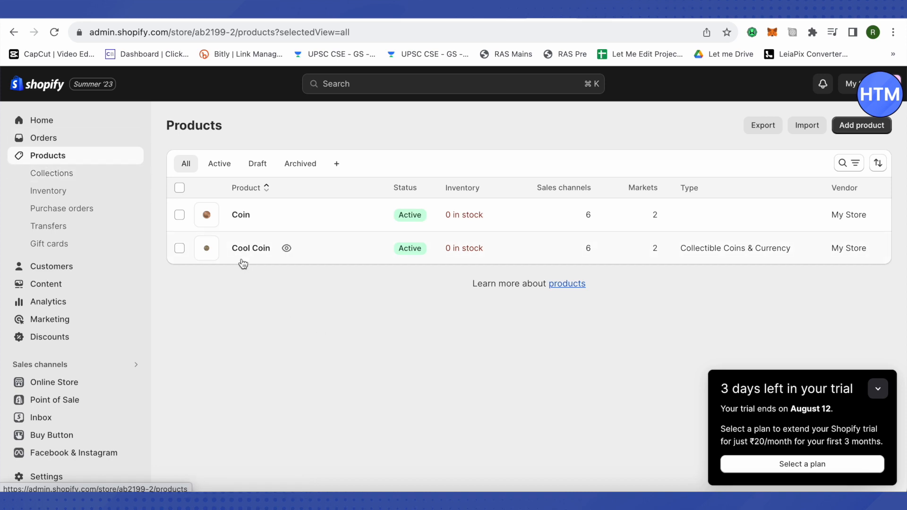
{"action": "left_click", "coordinate": [180, 215]}
{"action": "left_click", "coordinate": [179, 249]}
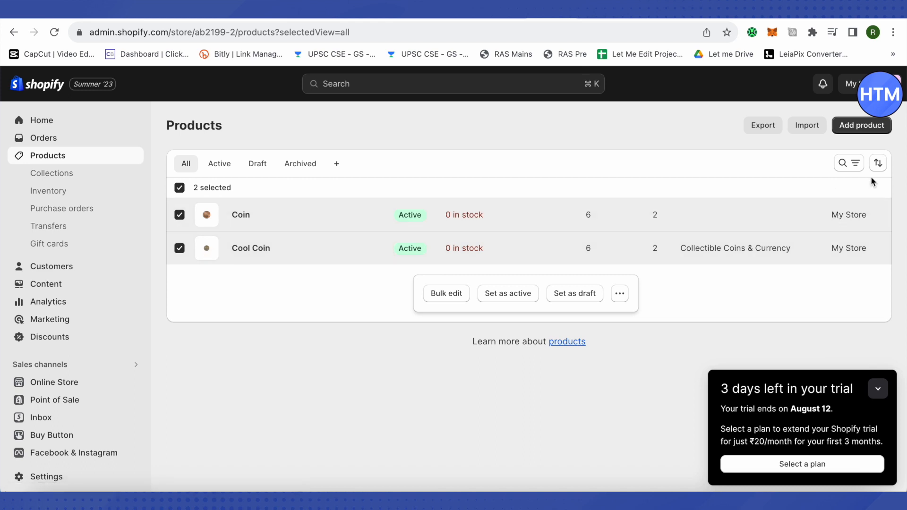
Search the product list for "coin" and select all the matching products.
{"action": "left_click", "coordinate": [848, 163]}
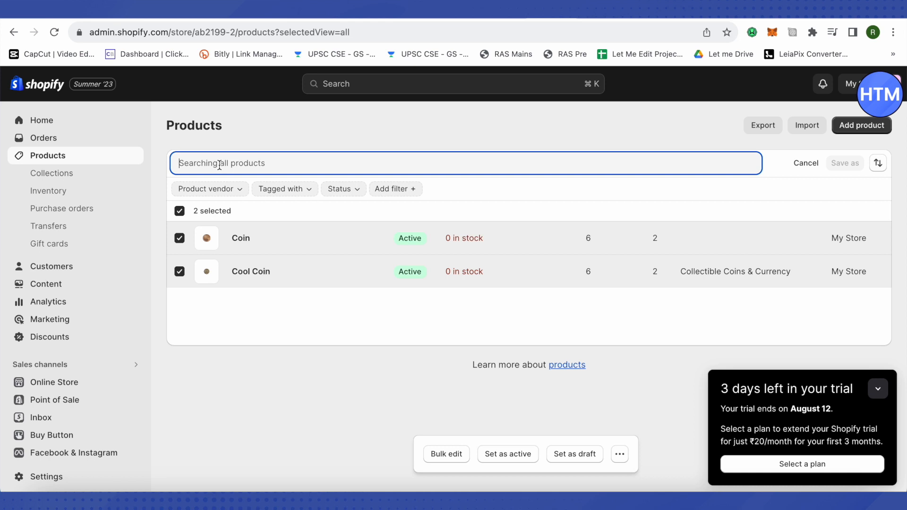
{"action": "type", "text": "coin"}
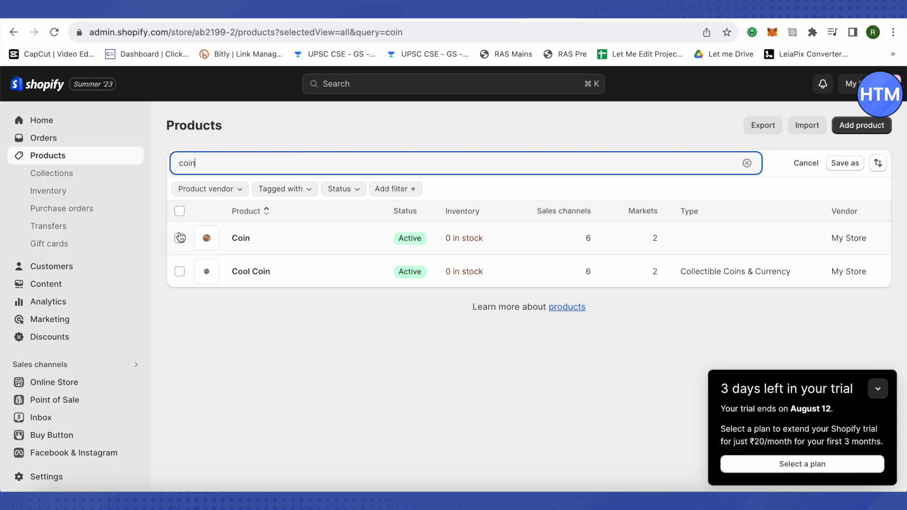
{"action": "left_click", "coordinate": [180, 211]}
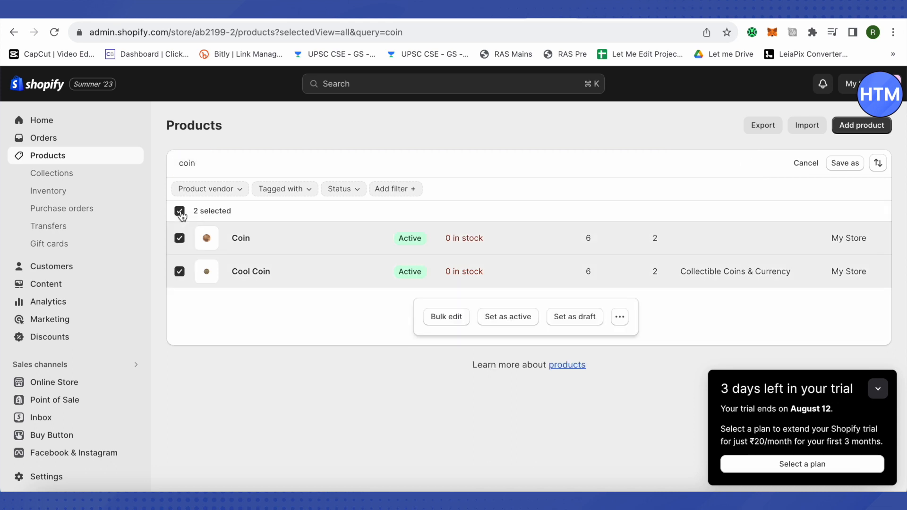
Look through the additional bulk actions for the selected products, including the one for adding them to collections, then dismiss the list.
{"action": "left_click", "coordinate": [621, 320]}
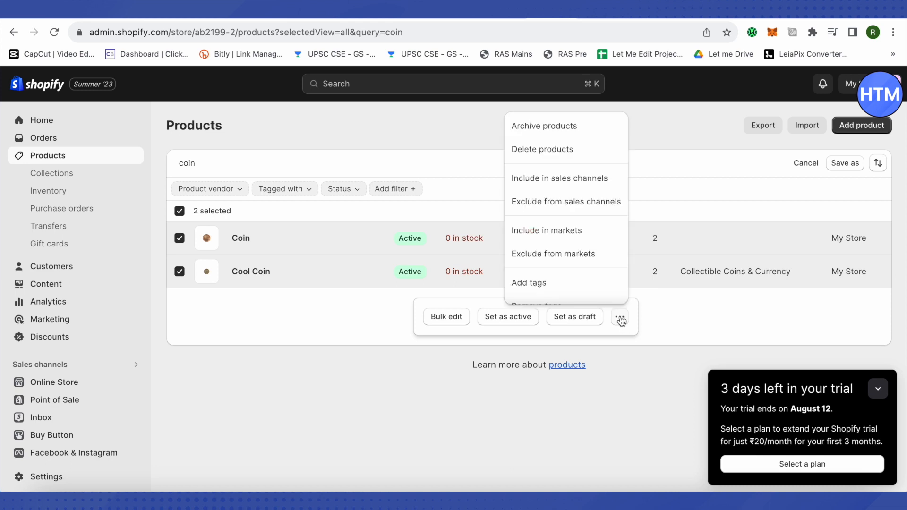
{"action": "scroll", "coordinate": [586, 224], "scroll_direction": "down", "scroll_amount": 2}
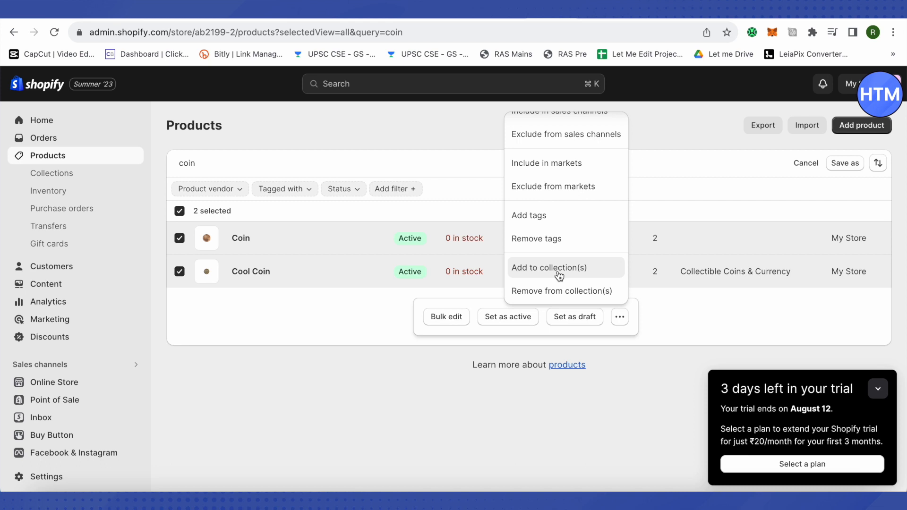
{"action": "left_click", "coordinate": [265, 324]}
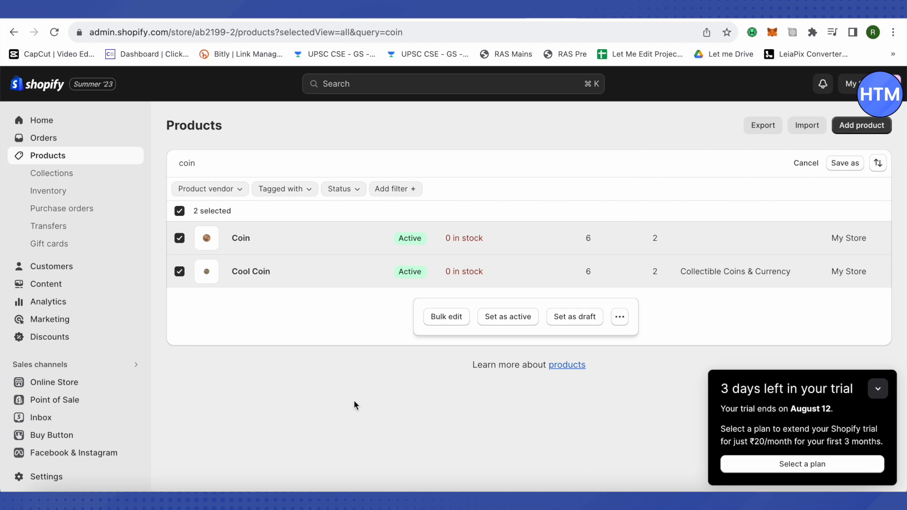
Open the Online Store's Dawn theme for customization and bring up the home page's Featured collection section settings.
{"action": "left_click", "coordinate": [47, 382]}
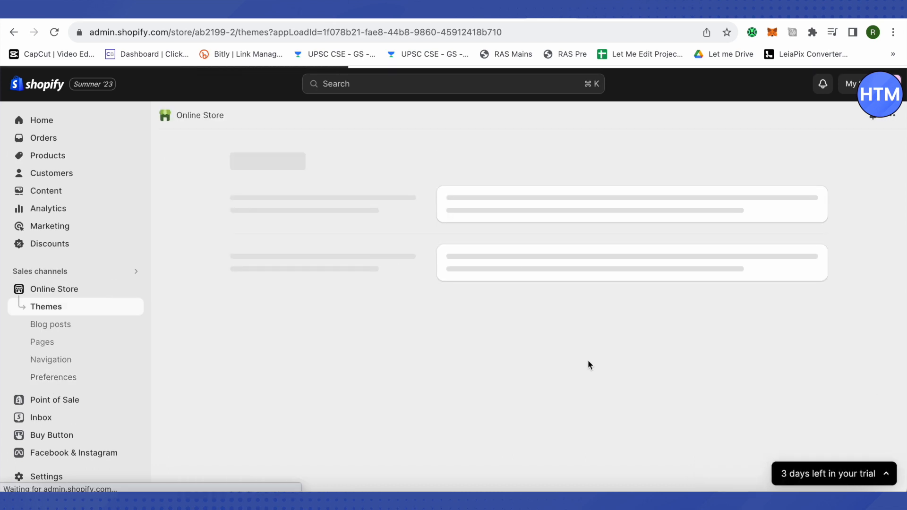
{"action": "scroll", "coordinate": [725, 276], "scroll_direction": "down", "scroll_amount": 2}
{"action": "left_click", "coordinate": [793, 381]}
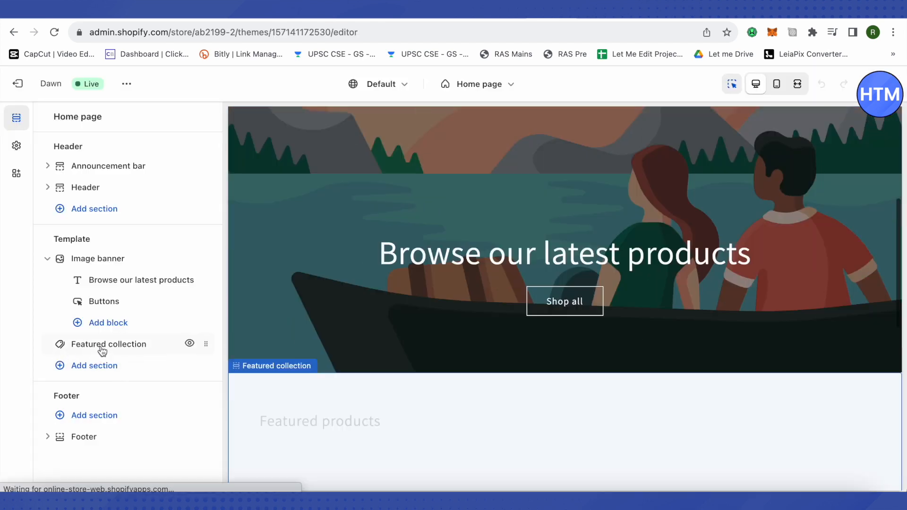
{"action": "left_click", "coordinate": [101, 348]}
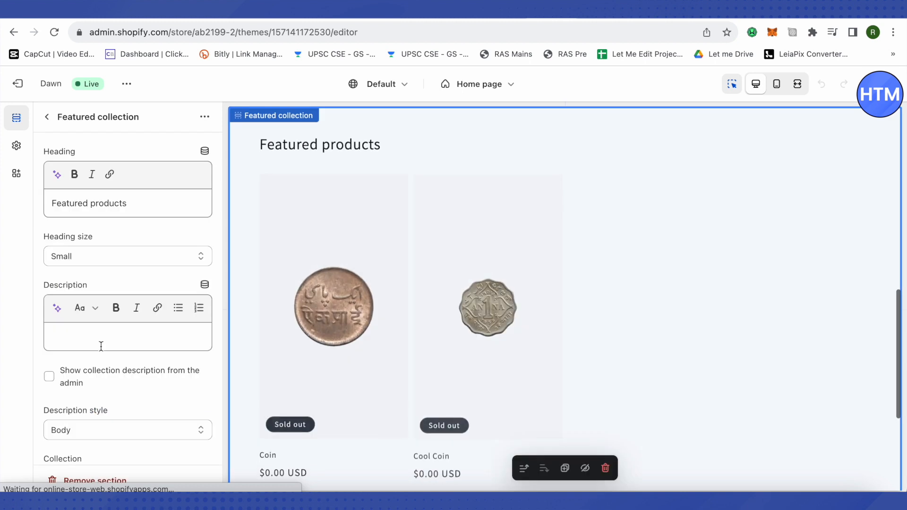
Change the Featured collection section's collection to Coin and check the section in the home page preview.
{"action": "scroll", "coordinate": [80, 373], "scroll_direction": "down", "scroll_amount": 2}
{"action": "scroll", "coordinate": [81, 373], "scroll_direction": "down", "scroll_amount": 6}
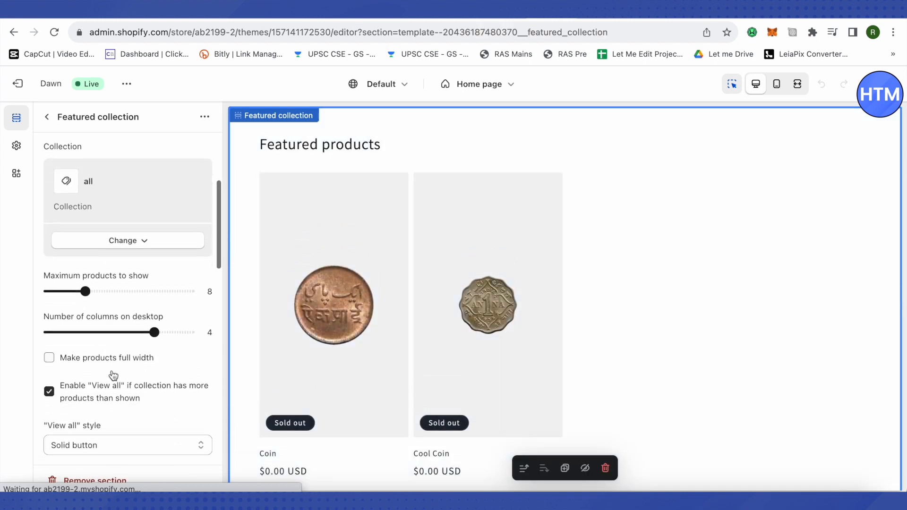
{"action": "scroll", "coordinate": [112, 373], "scroll_direction": "up", "scroll_amount": 3}
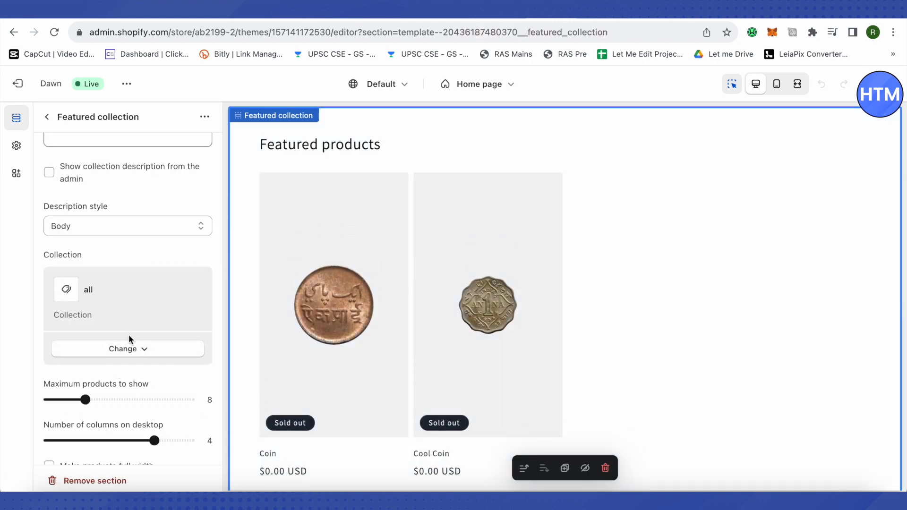
{"action": "left_click", "coordinate": [136, 348]}
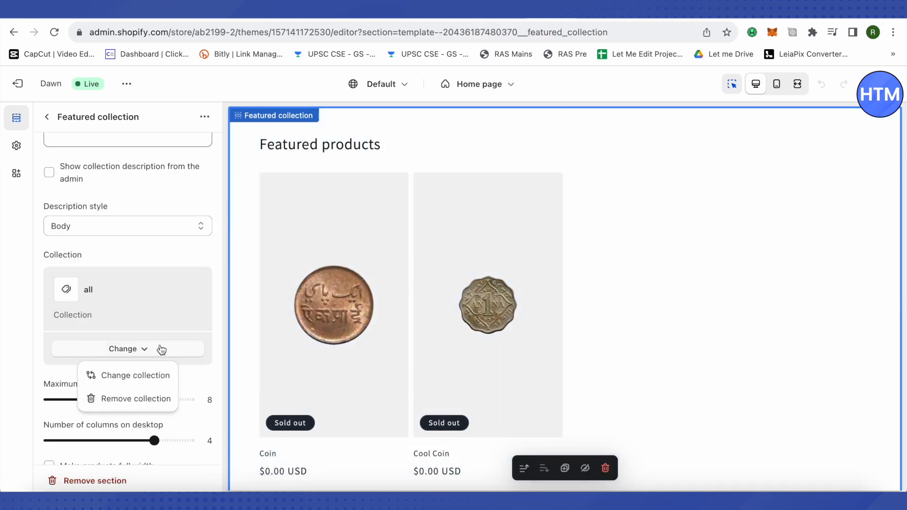
{"action": "left_click", "coordinate": [118, 376]}
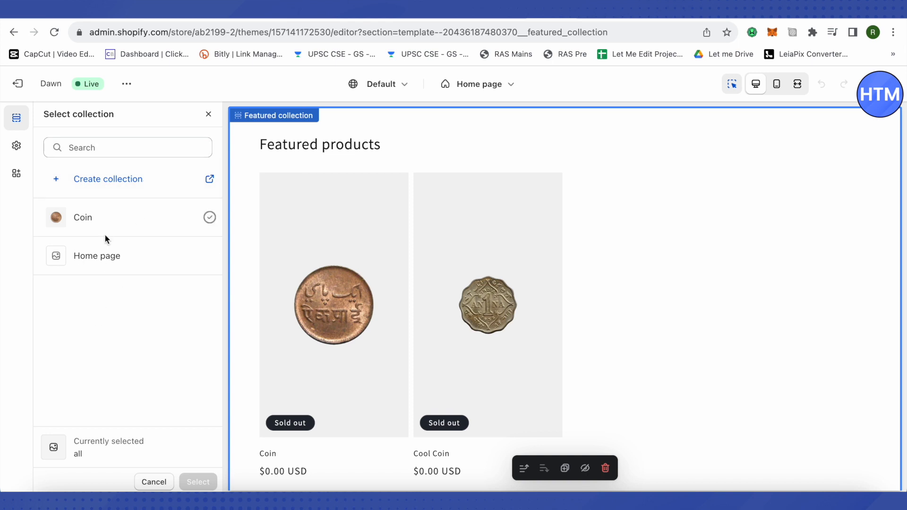
{"action": "left_click", "coordinate": [147, 226]}
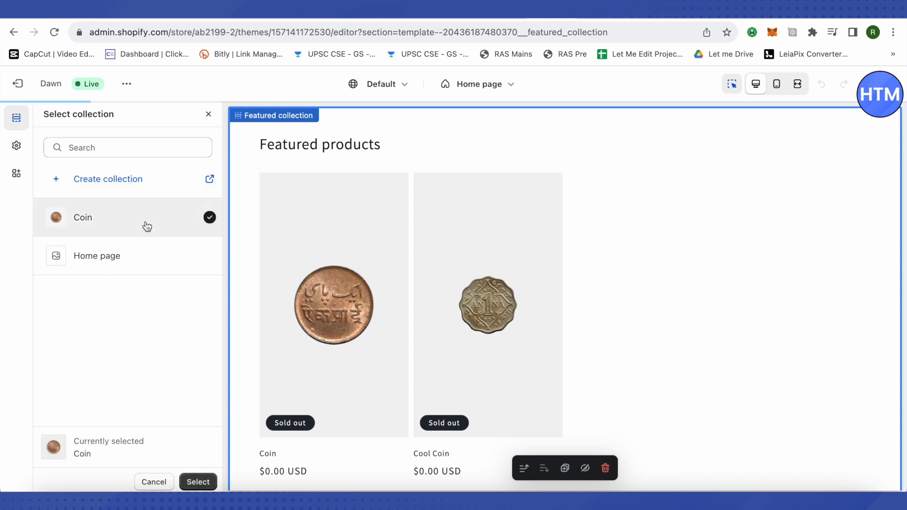
{"action": "left_click", "coordinate": [197, 481]}
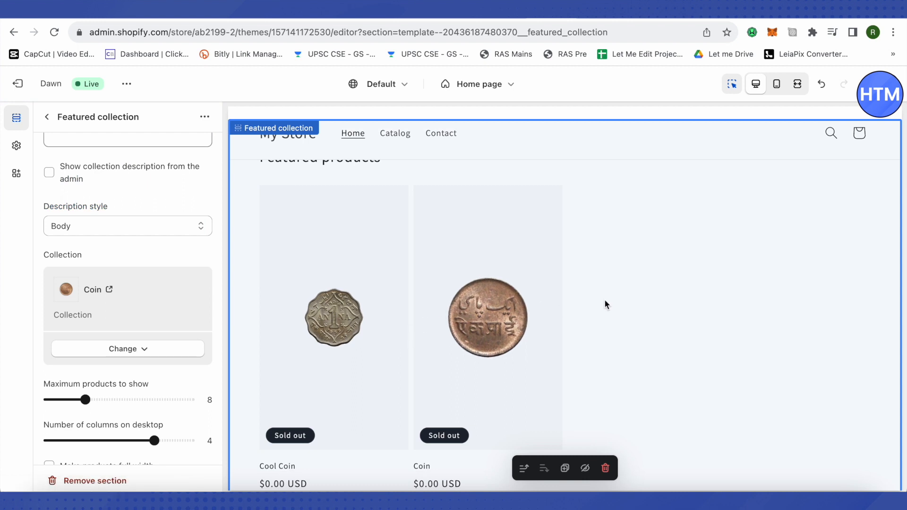
{"action": "scroll", "coordinate": [602, 302], "scroll_direction": "up", "scroll_amount": 1}
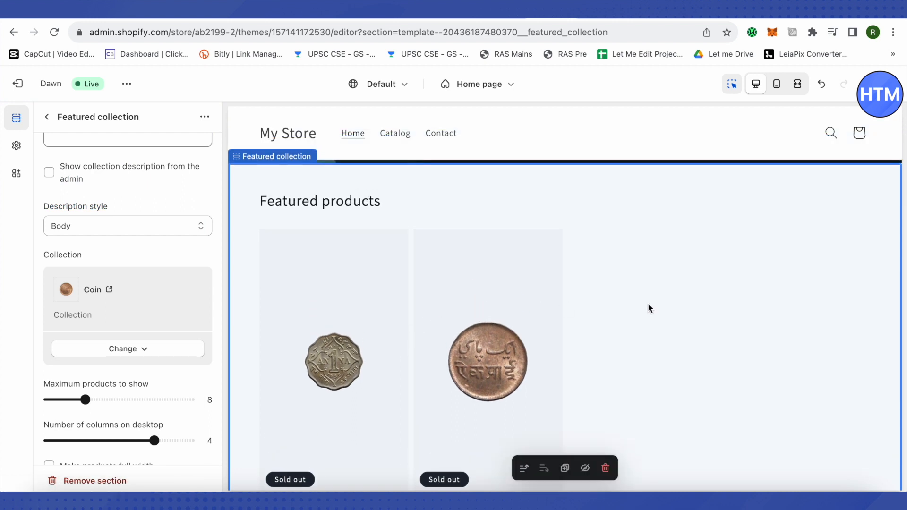